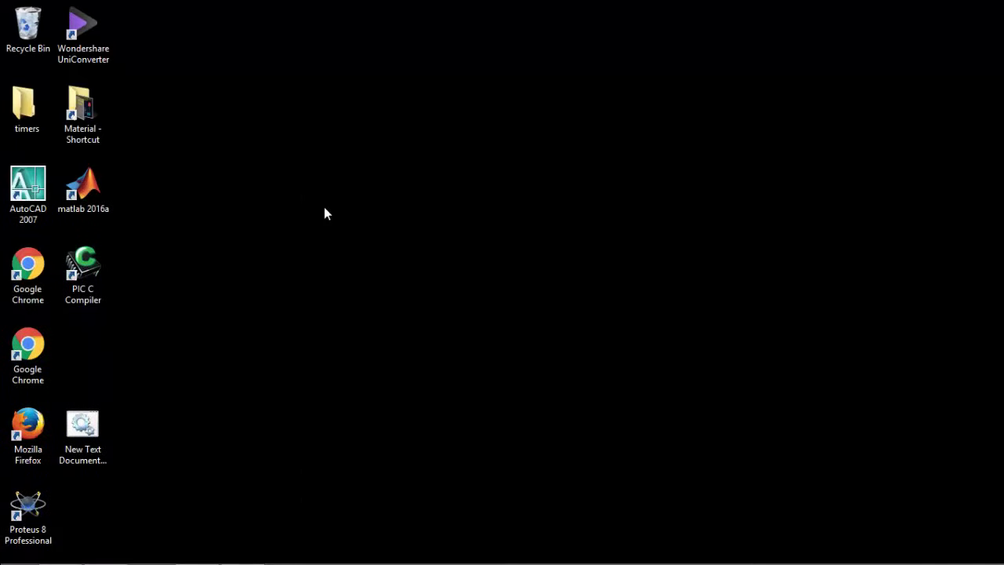
Refresh the Windows desktop from its context menu
{"action": "right_click", "coordinate": [324, 208]}
{"action": "left_click", "coordinate": [371, 251]}
Launch Proteus, start a new Schematic Capture sheet, and try Pick Devices, dismissing the No Libraries Found warning
{"action": "double_click", "coordinate": [35, 511]}
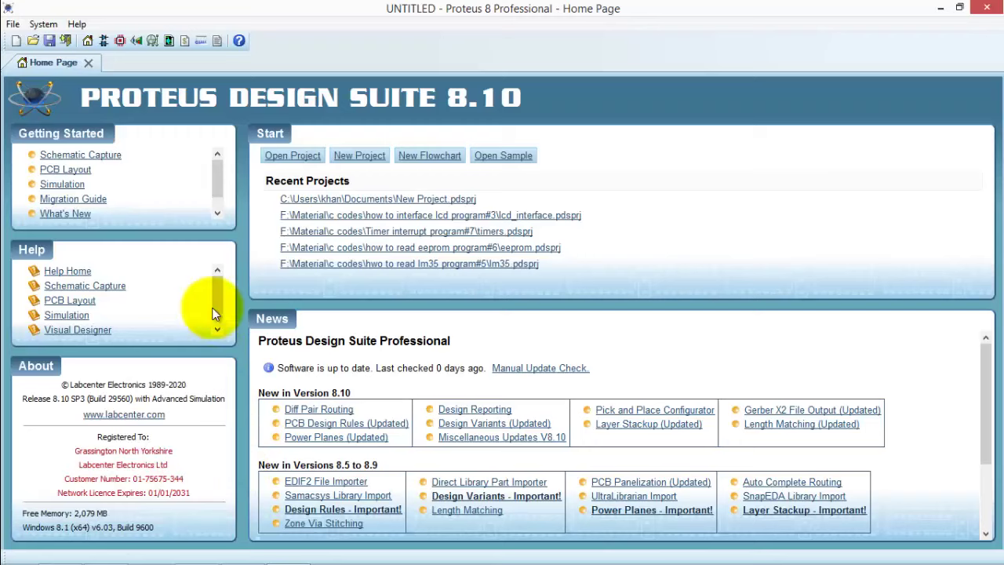
{"action": "left_click", "coordinate": [105, 42]}
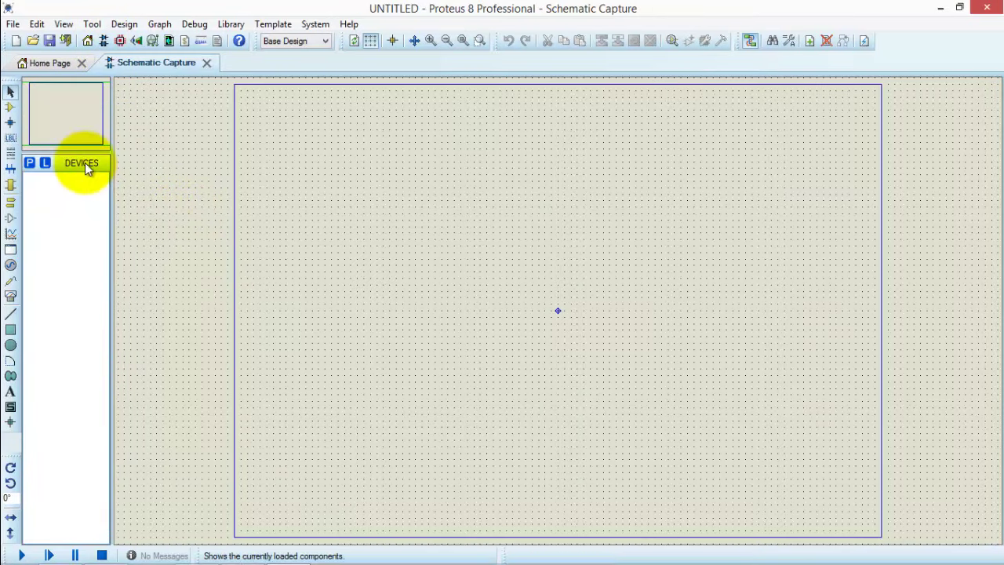
{"action": "left_click", "coordinate": [11, 110]}
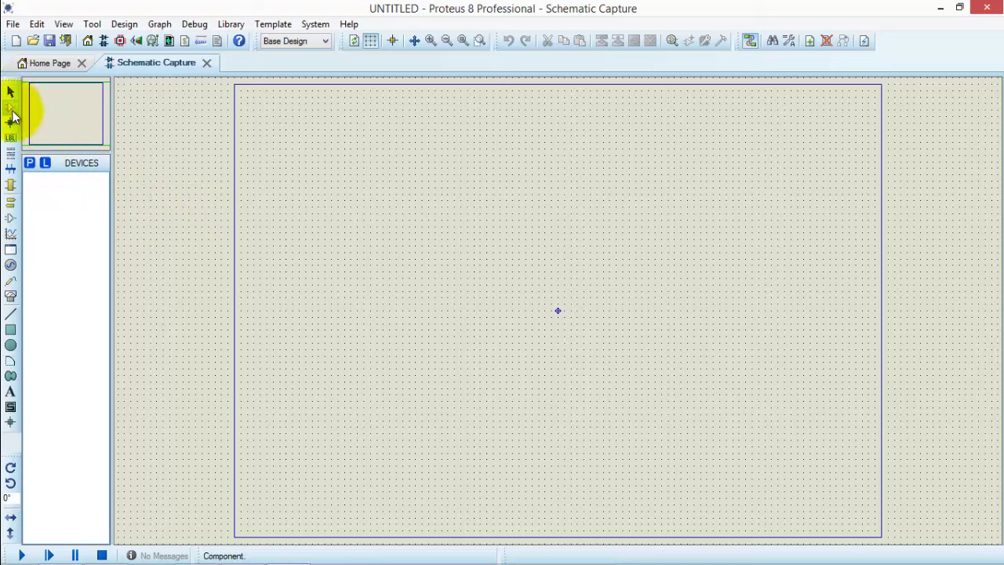
{"action": "left_click", "coordinate": [30, 167]}
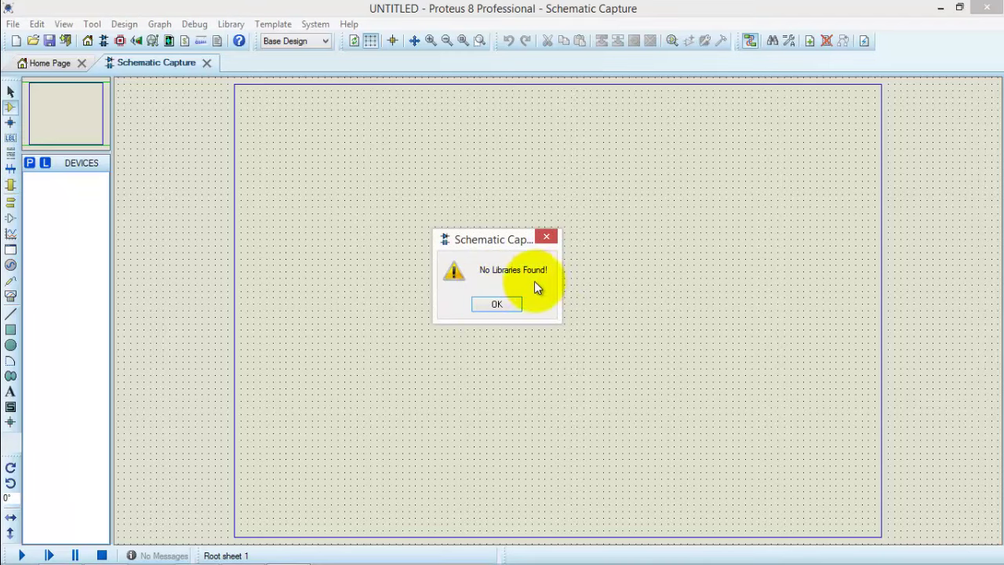
{"action": "left_click", "coordinate": [500, 304]}
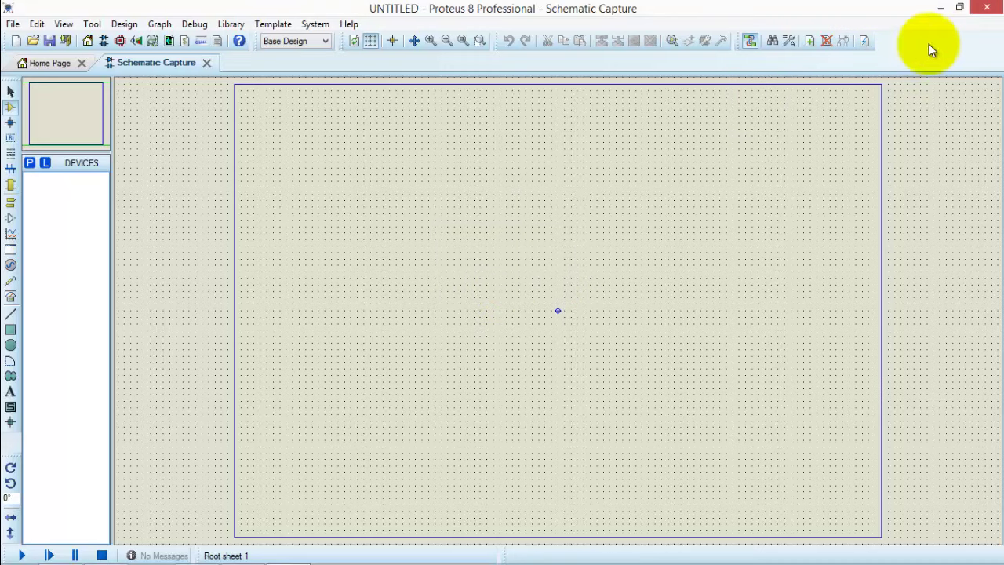
Close Proteus and browse File Explorer to C:\Program Files (x86)\Labcenter Electronics\Proteus 8 Professional
{"action": "left_click", "coordinate": [986, 11]}
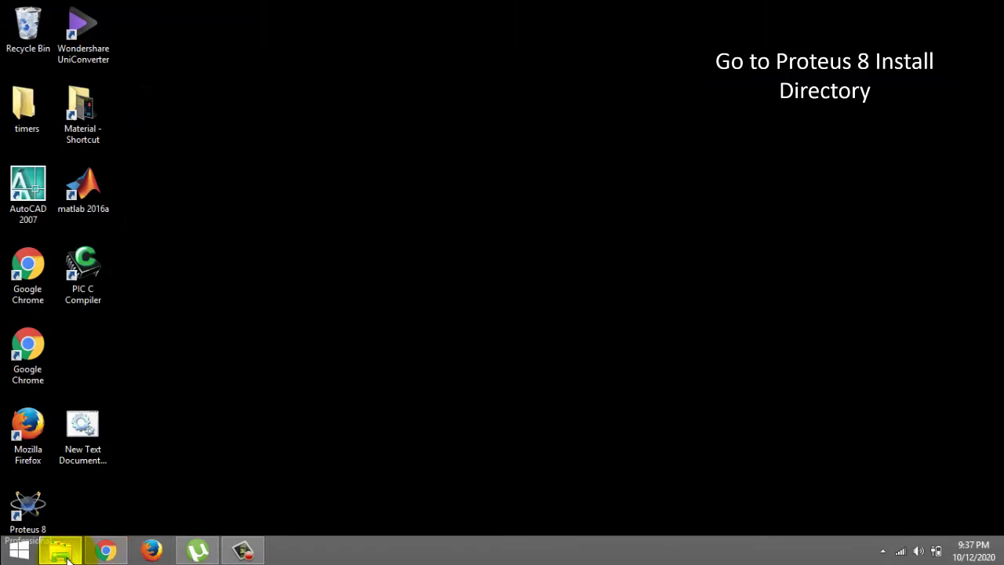
{"action": "left_click", "coordinate": [61, 549]}
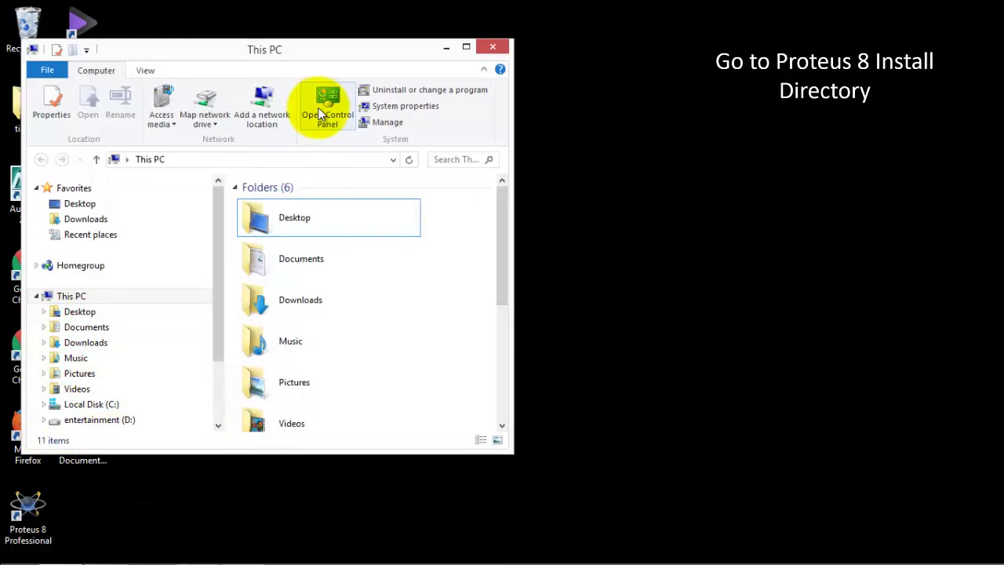
{"action": "double_click", "coordinate": [357, 49]}
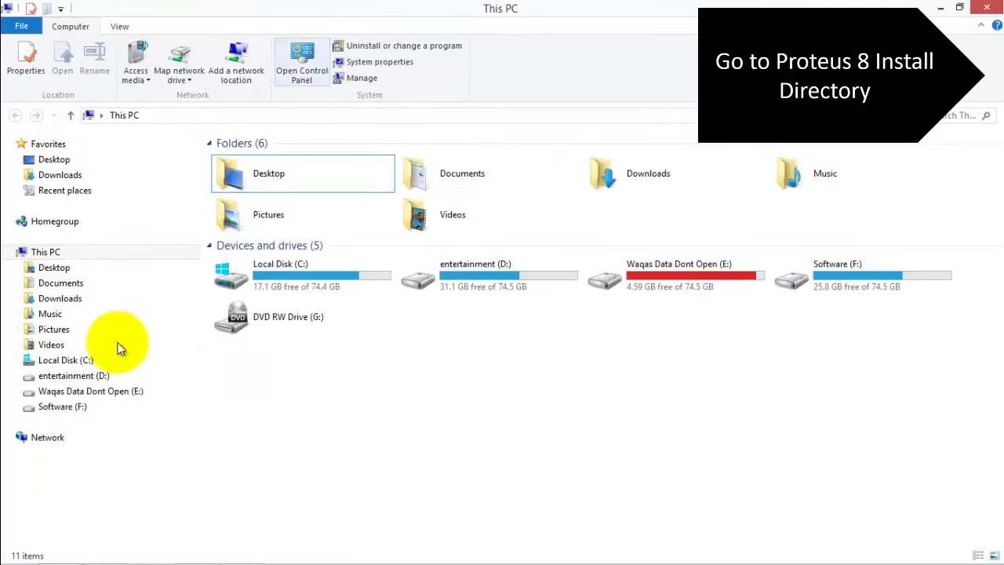
{"action": "left_click", "coordinate": [76, 363]}
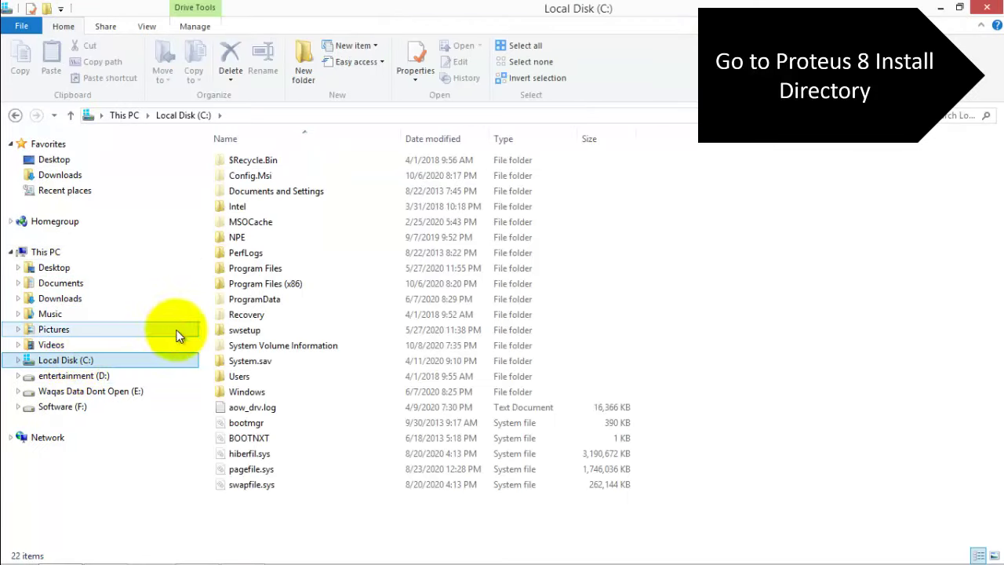
{"action": "double_click", "coordinate": [291, 283]}
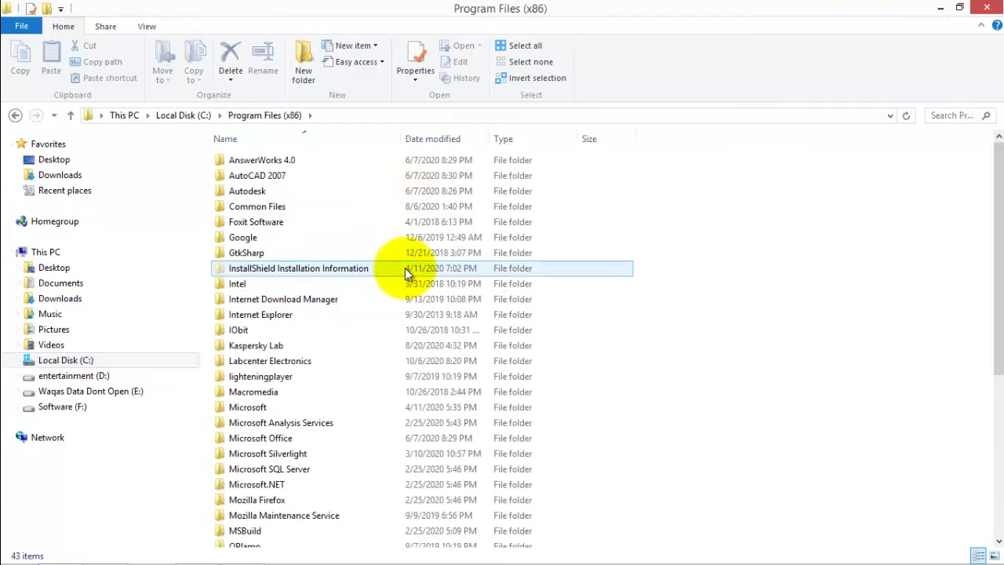
{"action": "double_click", "coordinate": [280, 363]}
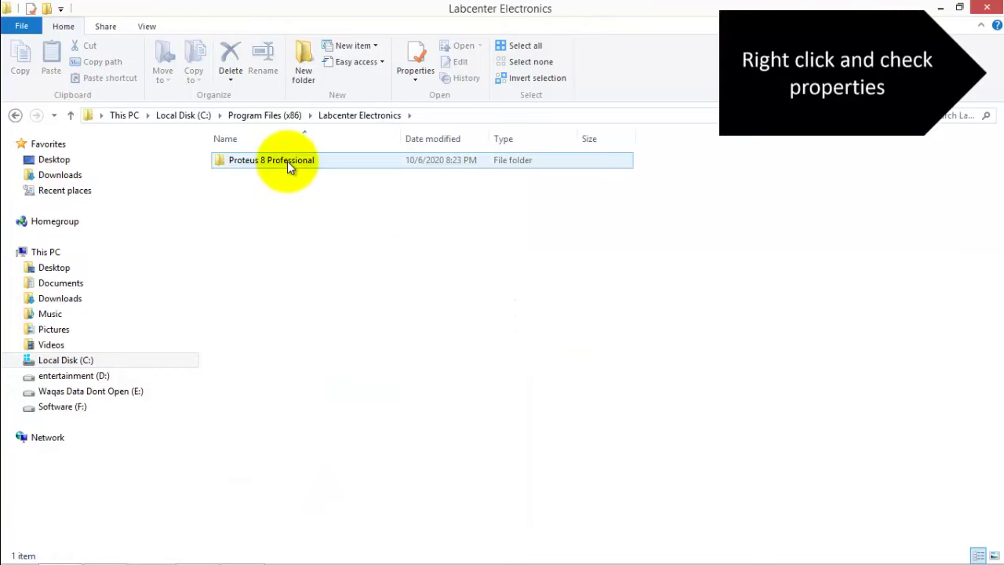
{"action": "left_click", "coordinate": [287, 161]}
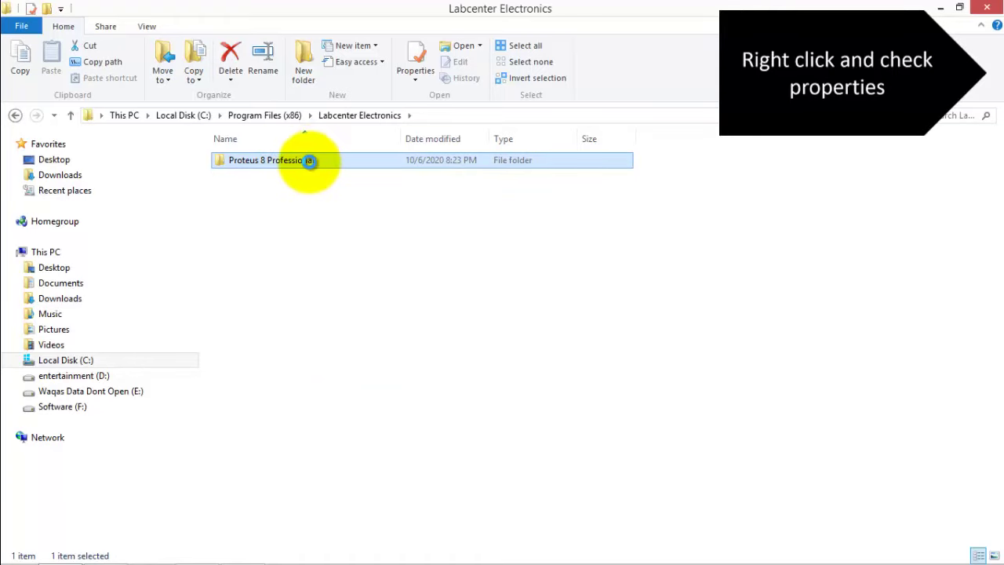
Open the Proteus 8 Professional folder's Properties on the Security tab
{"action": "right_click", "coordinate": [309, 160]}
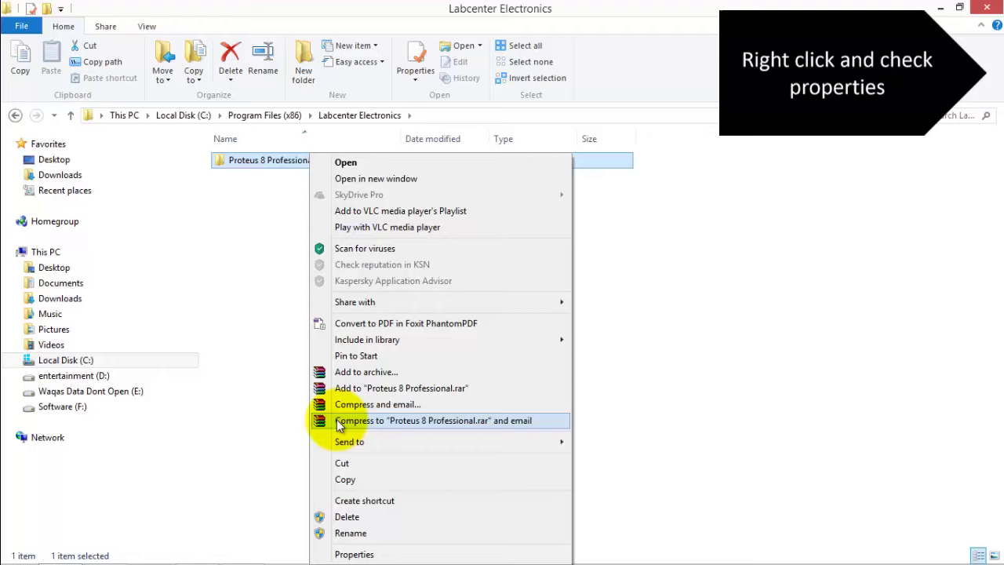
{"action": "left_click", "coordinate": [352, 555]}
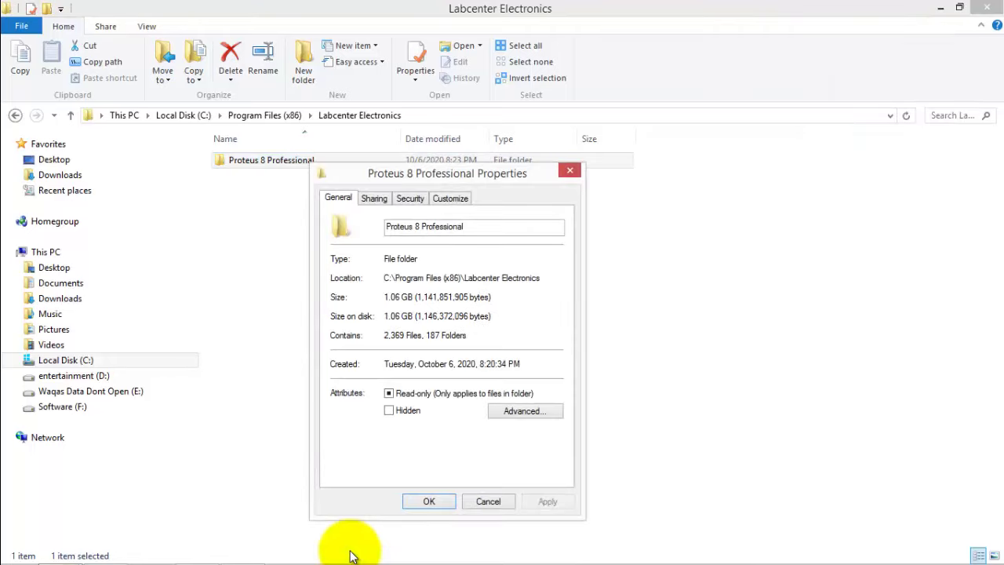
{"action": "left_click", "coordinate": [411, 199]}
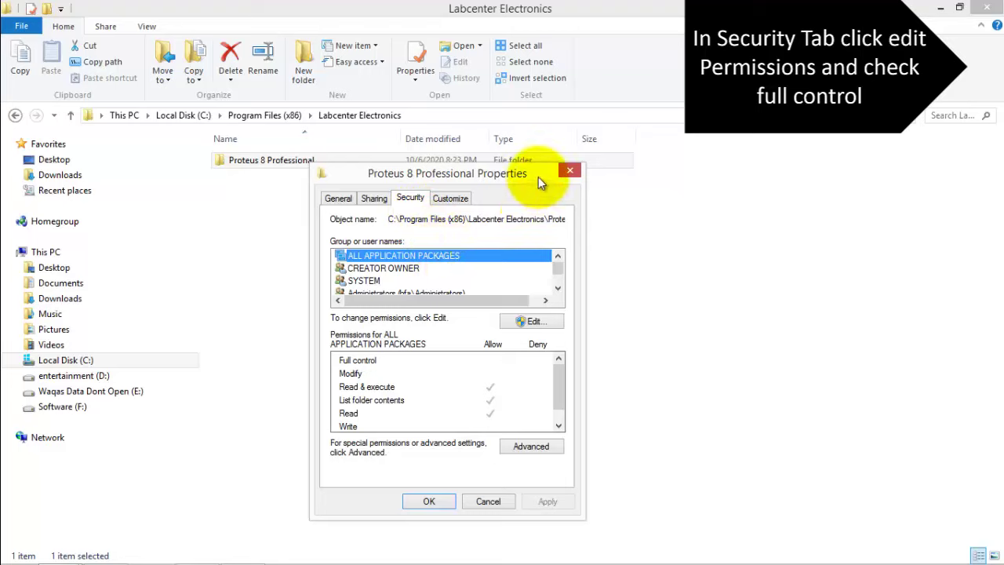
{"action": "left_click_drag", "start_coordinate": [538, 173], "coordinate": [544, 103]}
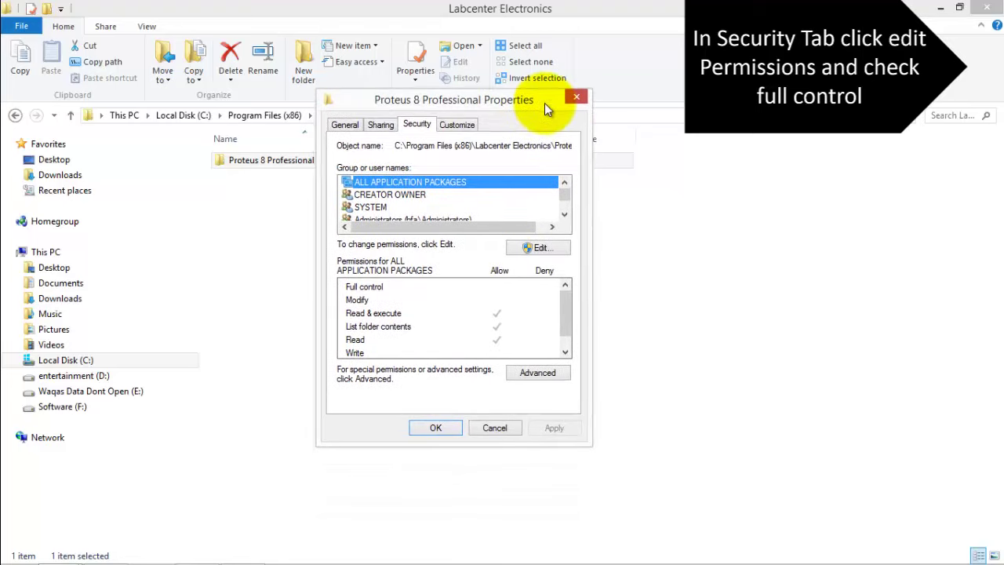
In the permissions editor, tick Allow Full control for ALL APPLICATION PACKAGES and apply
{"action": "left_click", "coordinate": [544, 249]}
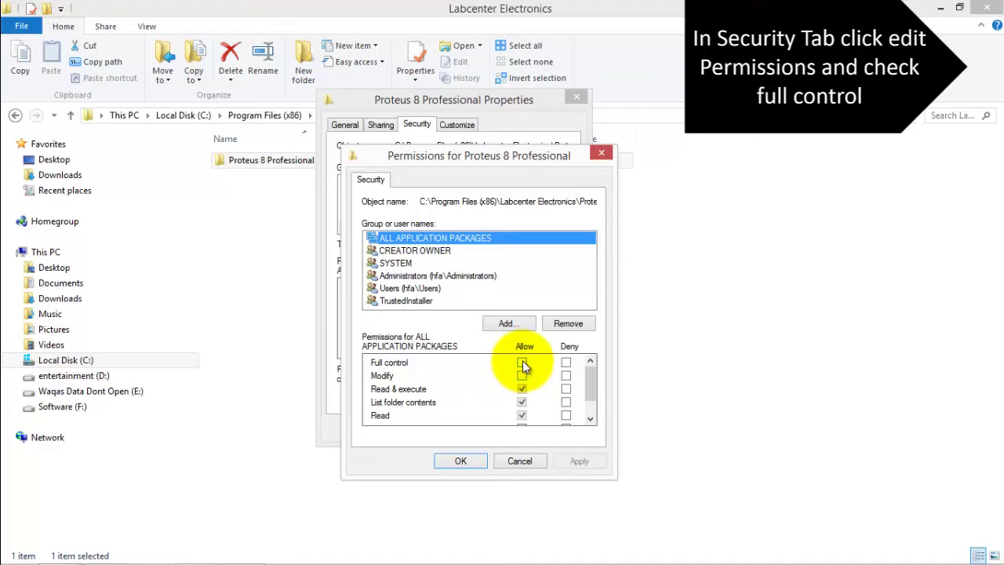
{"action": "left_click", "coordinate": [522, 363]}
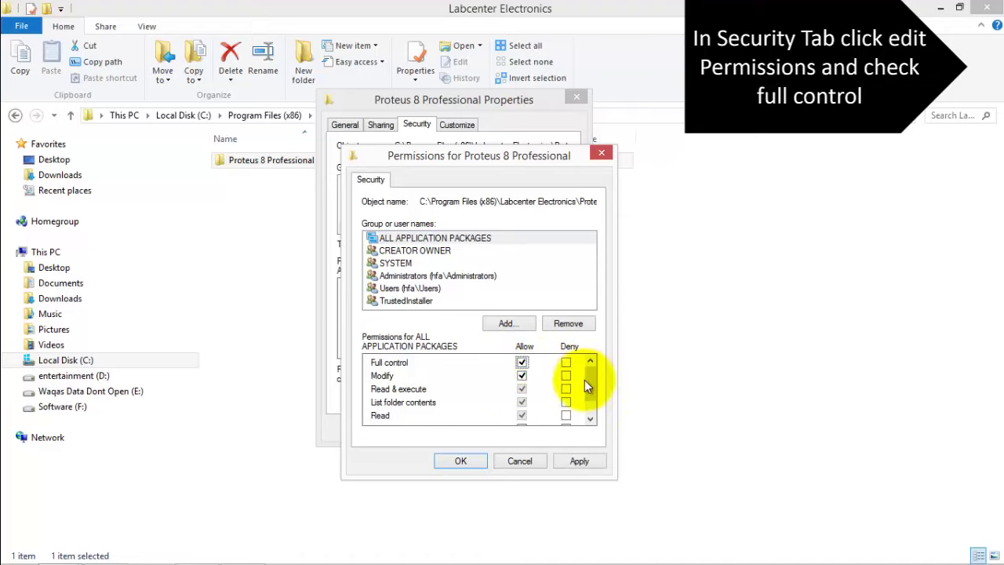
{"action": "left_click_drag", "start_coordinate": [591, 382], "coordinate": [591, 417]}
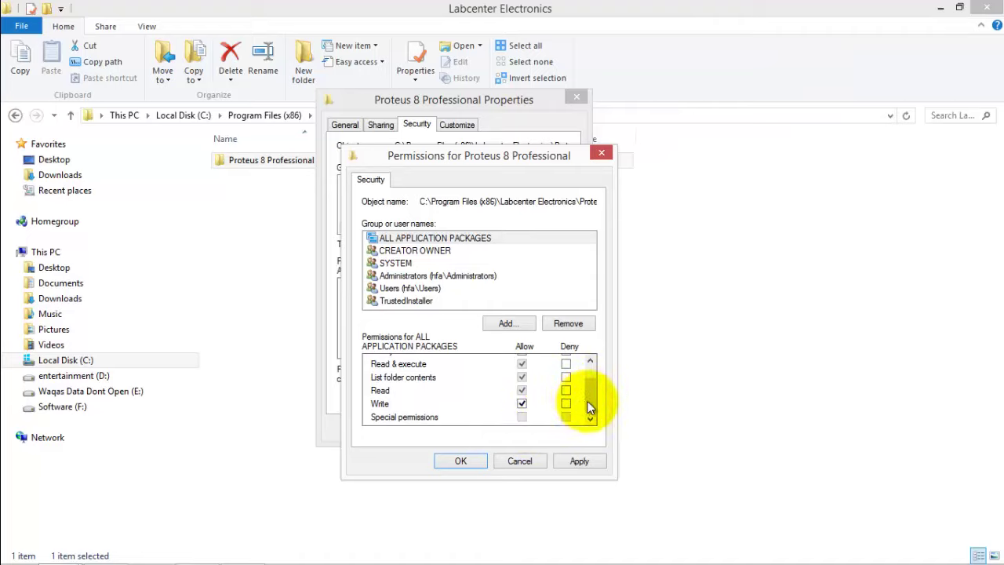
{"action": "left_click_drag", "start_coordinate": [587, 395], "coordinate": [587, 375]}
{"action": "left_click", "coordinate": [521, 362]}
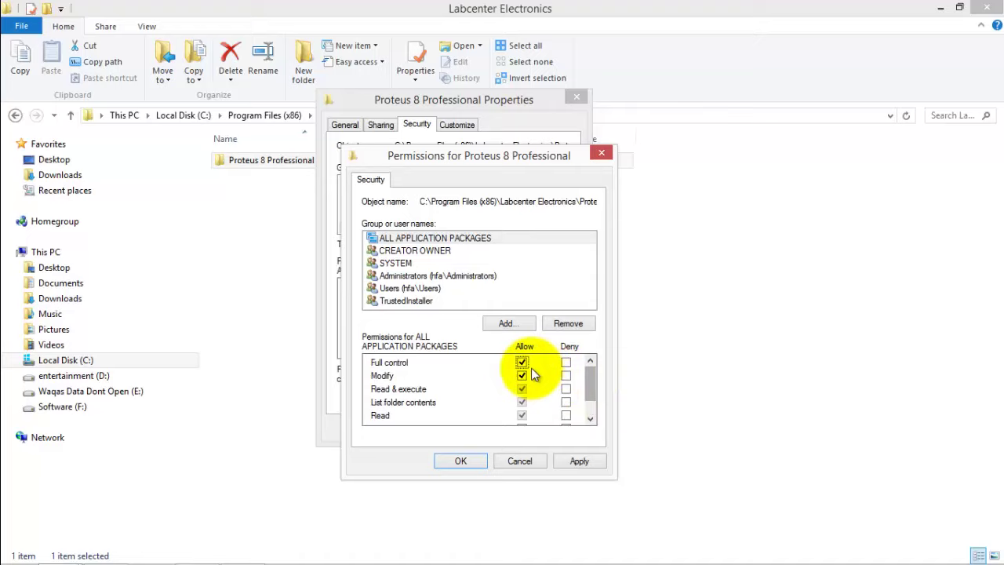
{"action": "left_click", "coordinate": [566, 460]}
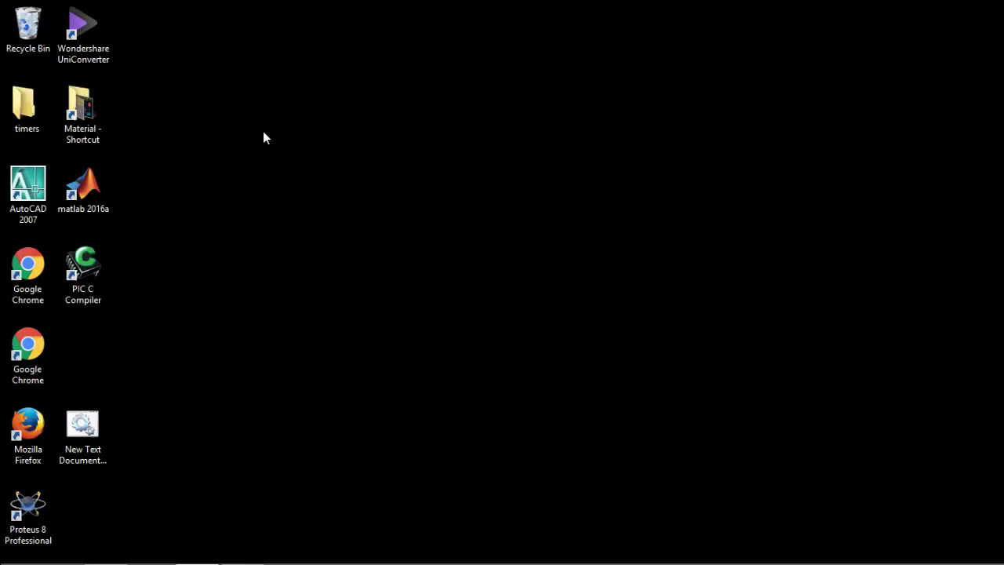
Refresh the desktop, relaunch Proteus 8 Professional, and start a new schematic sheet
{"action": "right_click", "coordinate": [263, 133]}
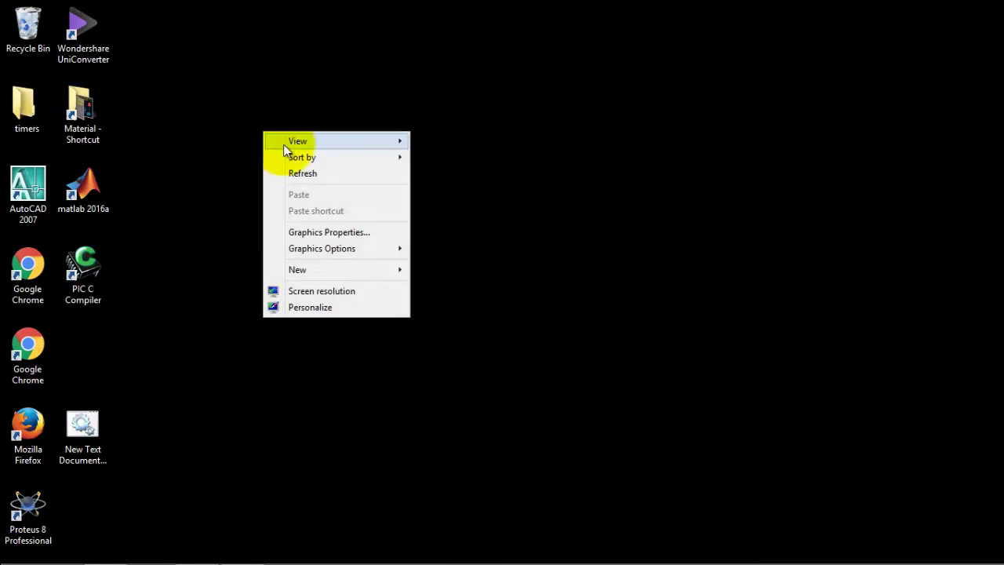
{"action": "left_click", "coordinate": [300, 174]}
{"action": "left_click", "coordinate": [19, 513]}
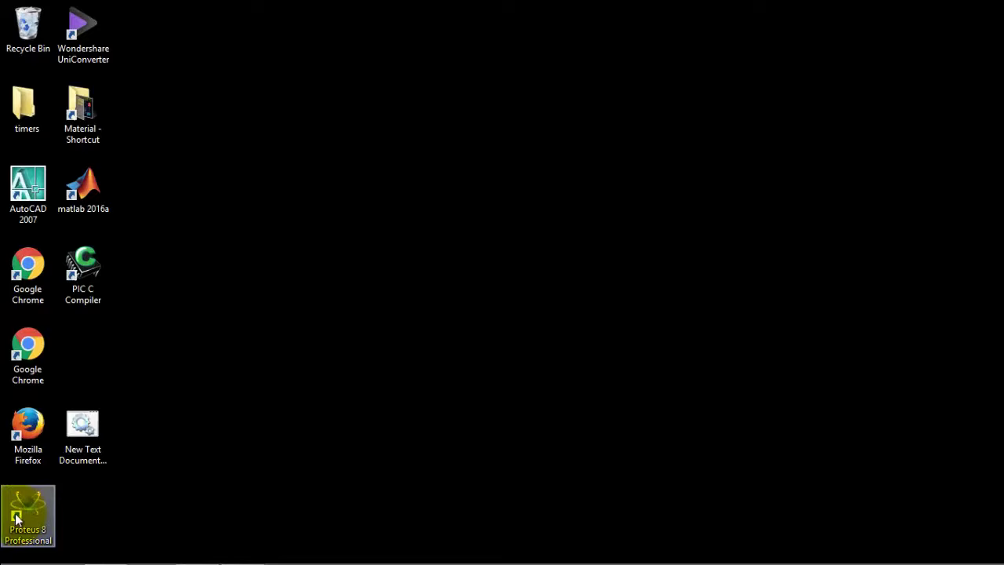
{"action": "double_click", "coordinate": [37, 505]}
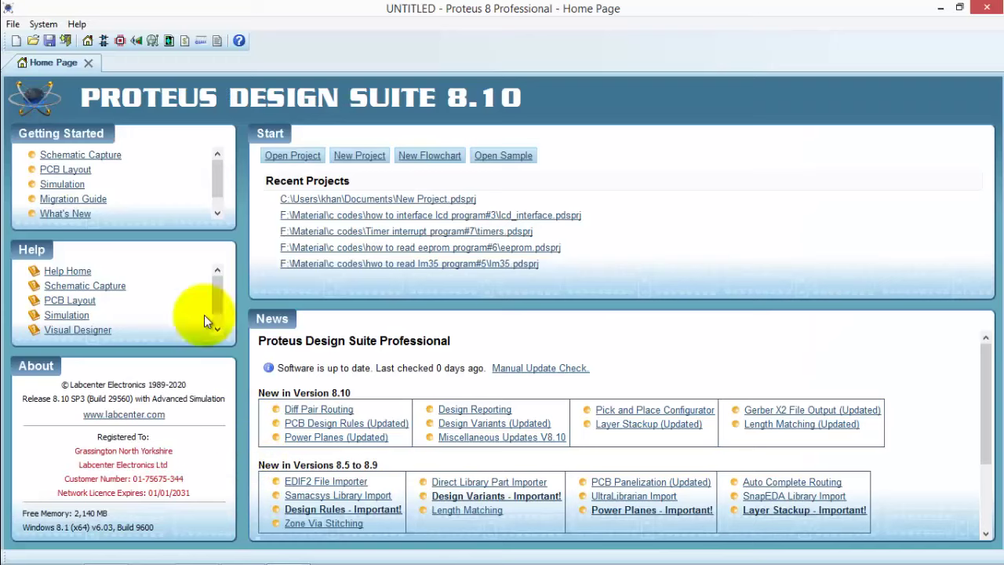
{"action": "left_click", "coordinate": [105, 43]}
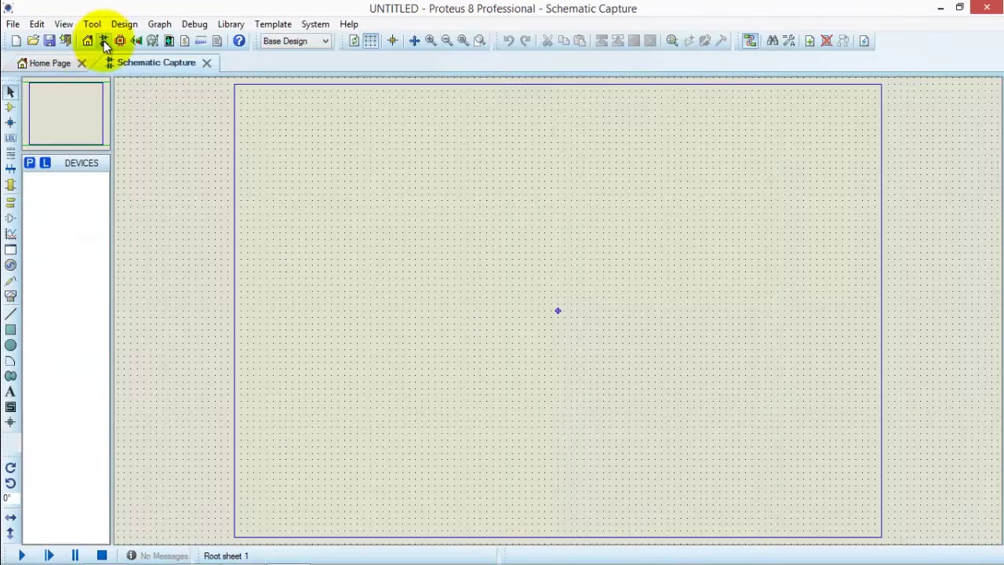
Try Pick Devices twice, dismissing the No Libraries Found warning each time
{"action": "left_click", "coordinate": [32, 165]}
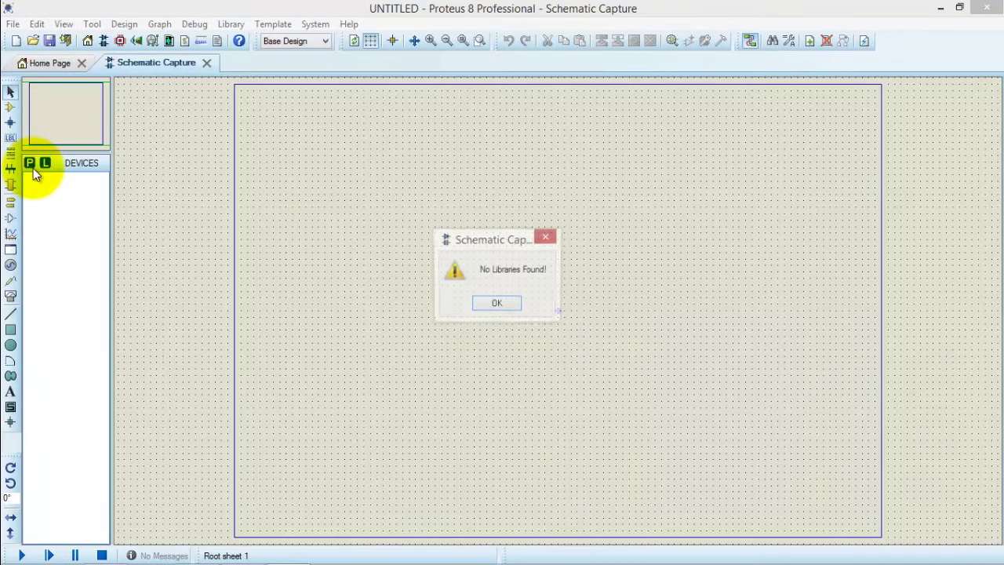
{"action": "left_click", "coordinate": [494, 309]}
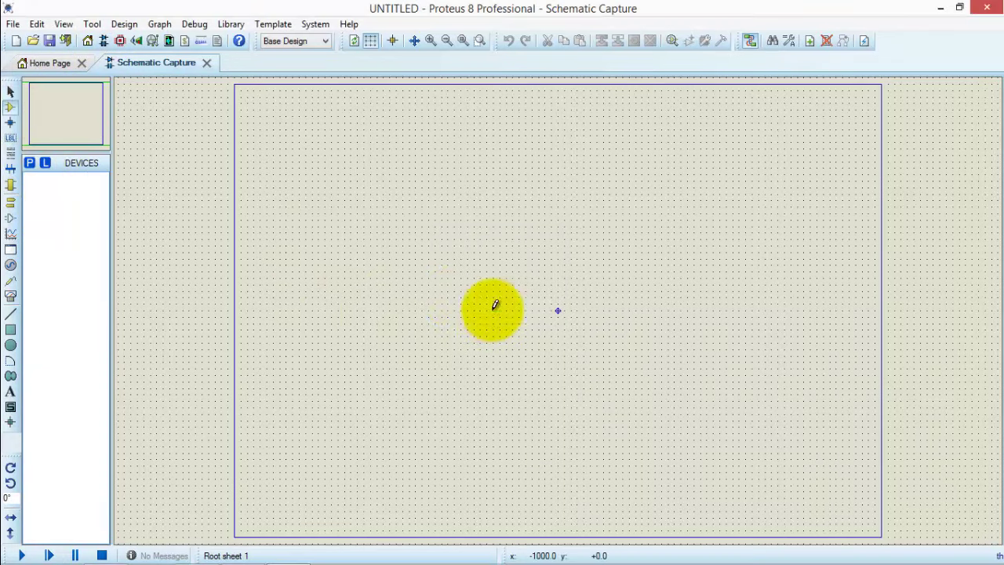
{"action": "left_click", "coordinate": [31, 165]}
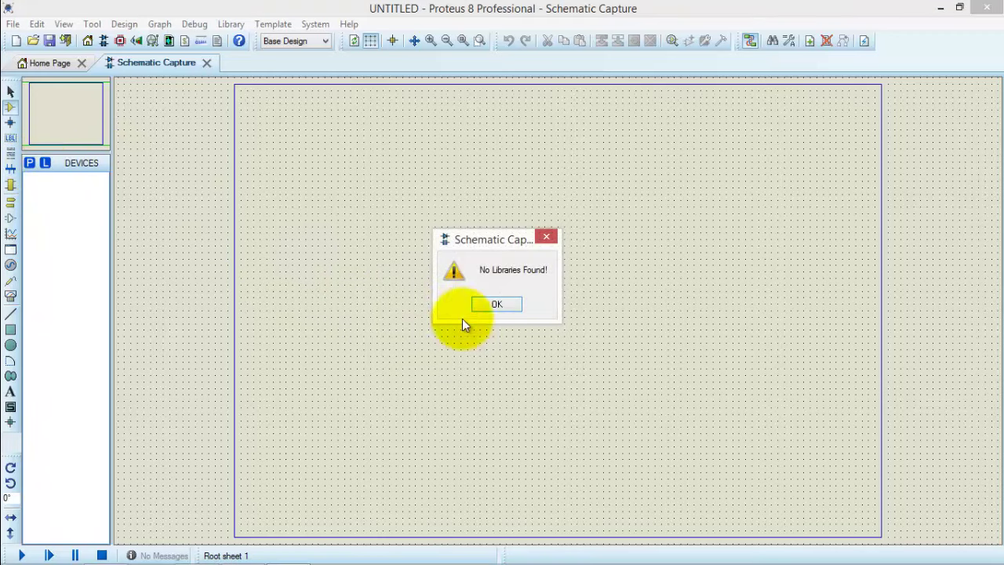
{"action": "left_click", "coordinate": [493, 304]}
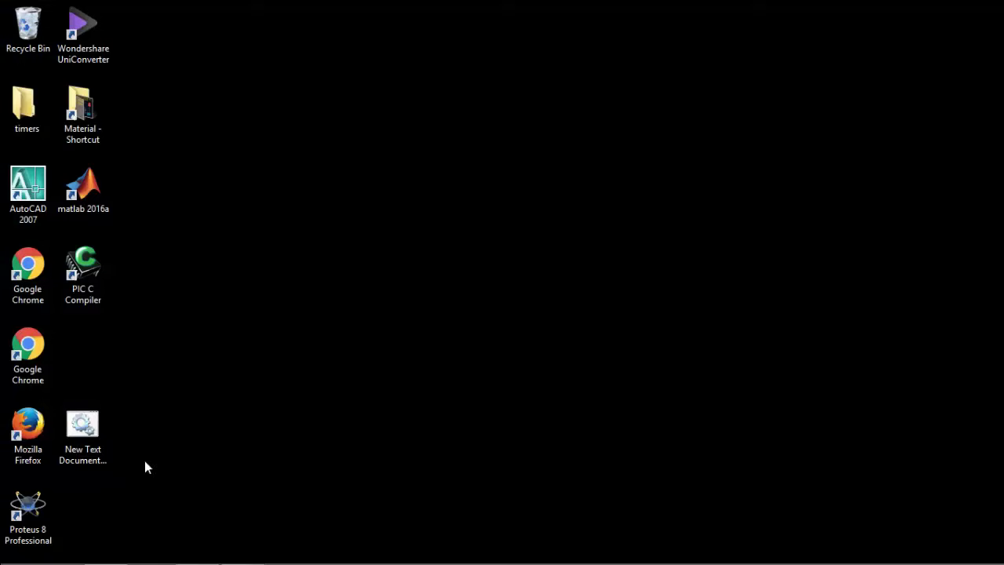
Enable Windows 8 compatibility mode on the Proteus shortcut's Compatibility tab and save
{"action": "left_click", "coordinate": [28, 511]}
{"action": "right_click", "coordinate": [31, 509]}
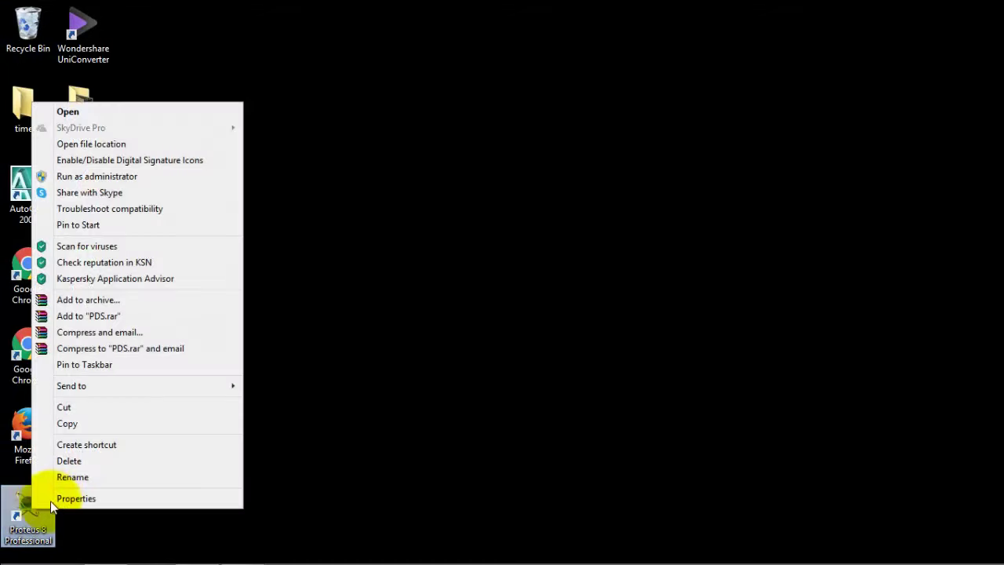
{"action": "left_click", "coordinate": [98, 501]}
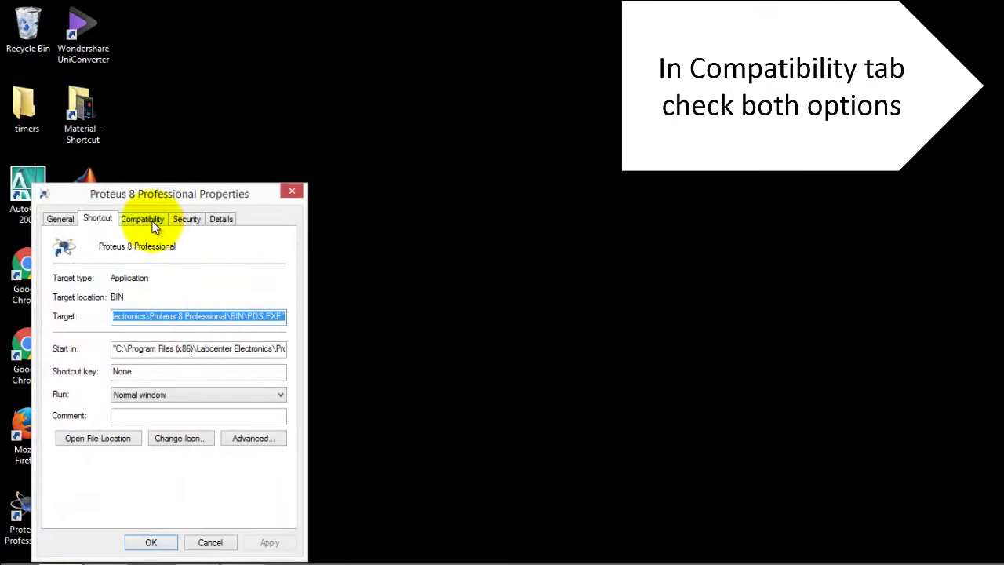
{"action": "left_click", "coordinate": [149, 221]}
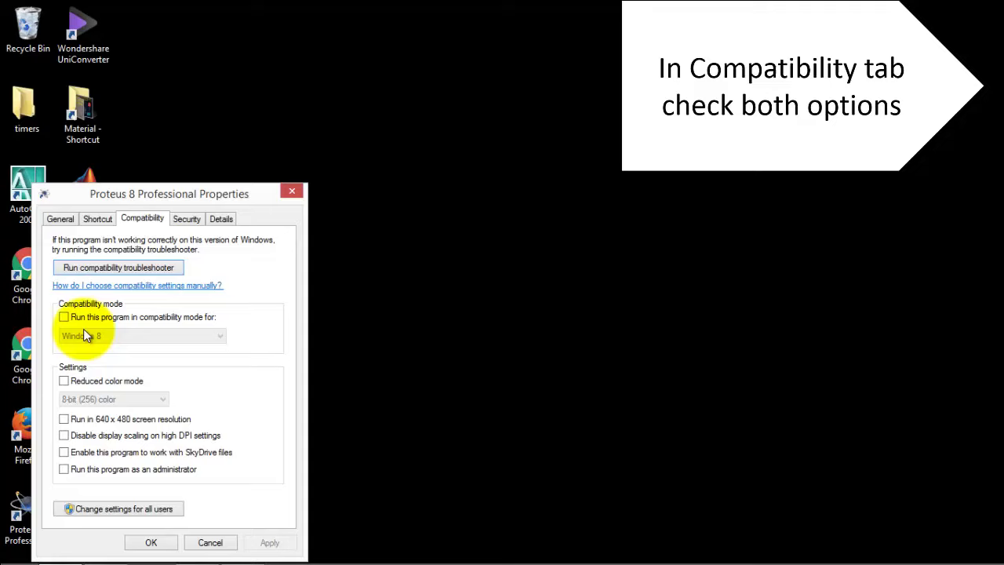
{"action": "left_click", "coordinate": [65, 316]}
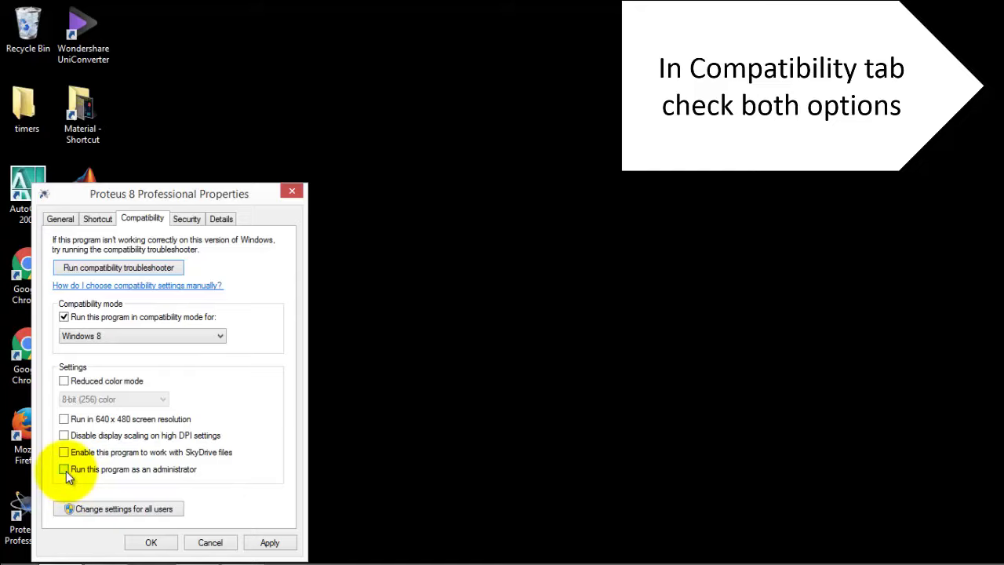
{"action": "left_click", "coordinate": [269, 541]}
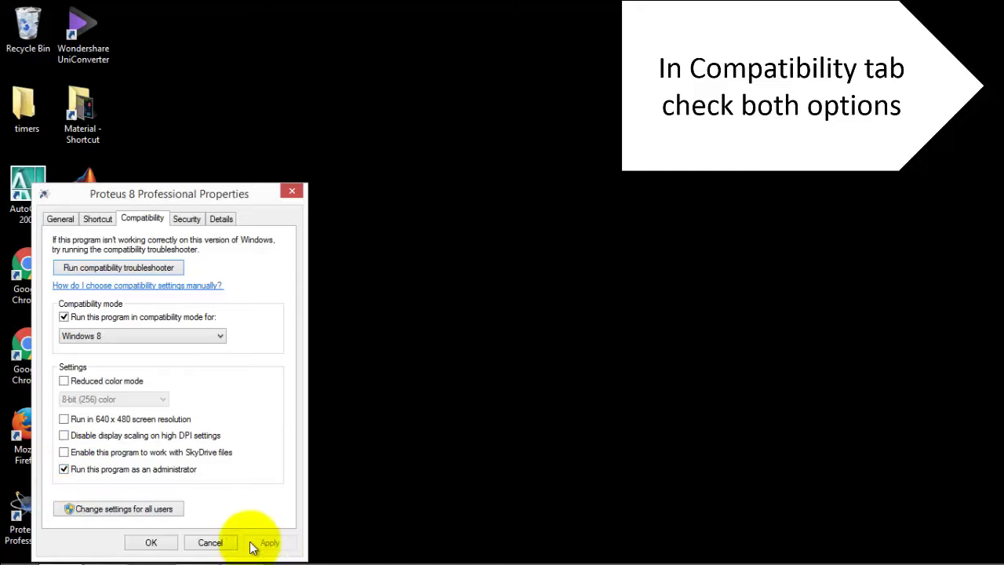
{"action": "left_click", "coordinate": [157, 543]}
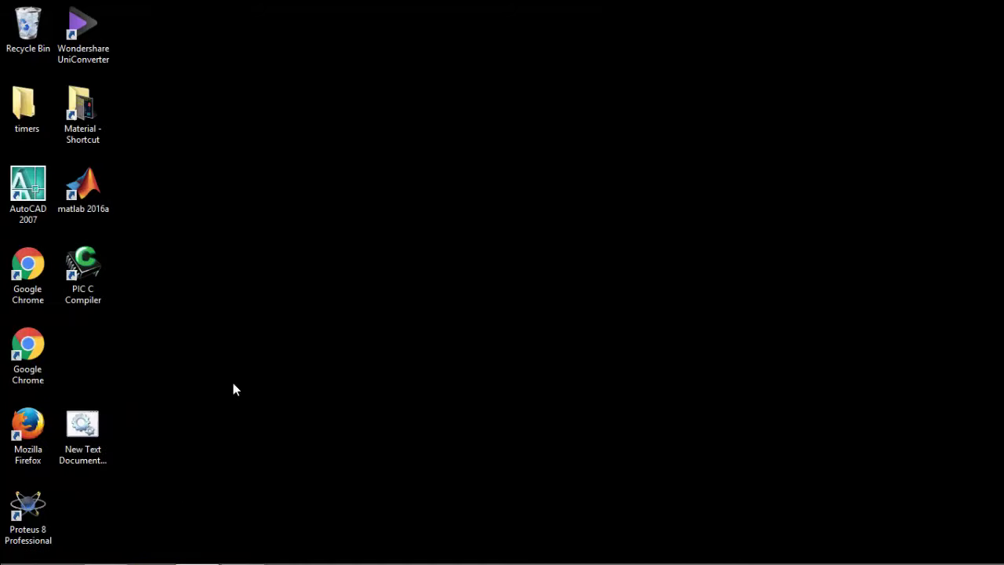
Refresh the desktop and relaunch Proteus 8 Professional
{"action": "right_click", "coordinate": [305, 302]}
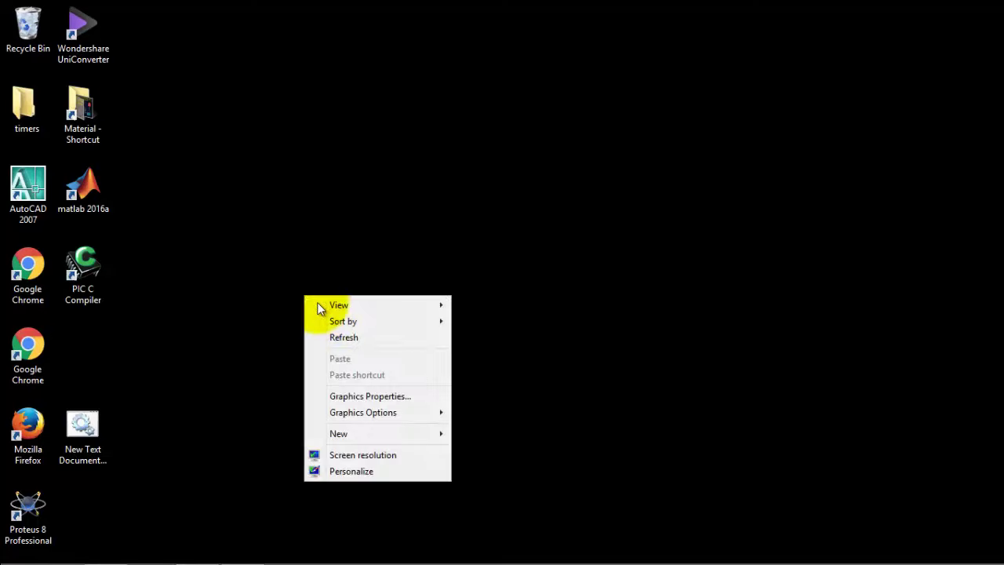
{"action": "left_click", "coordinate": [363, 337]}
{"action": "double_click", "coordinate": [32, 508]}
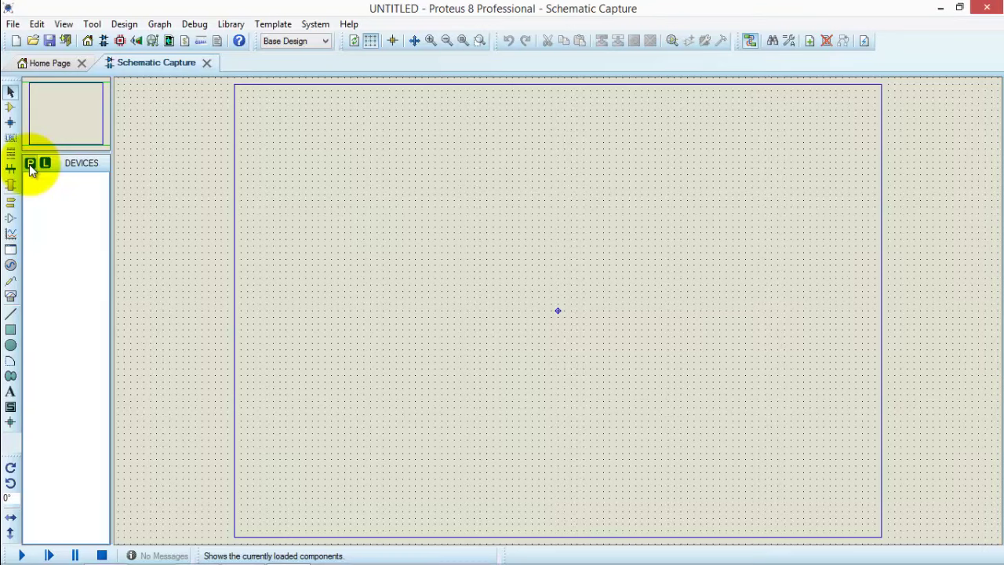
Pick the 7815 regulator from the Analog ICs category and place it on the sheet as U1
{"action": "left_click", "coordinate": [30, 164]}
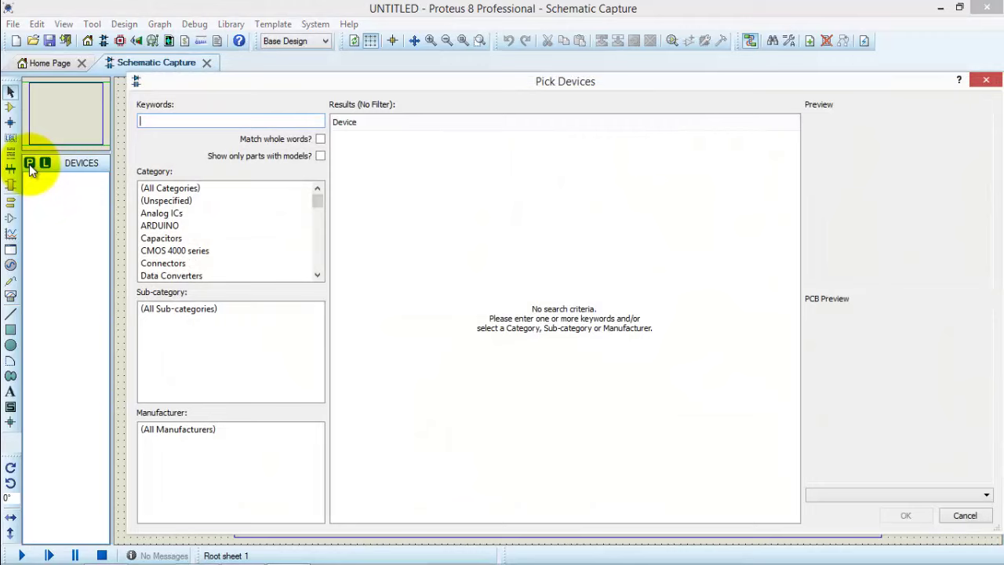
{"action": "left_click", "coordinate": [166, 227]}
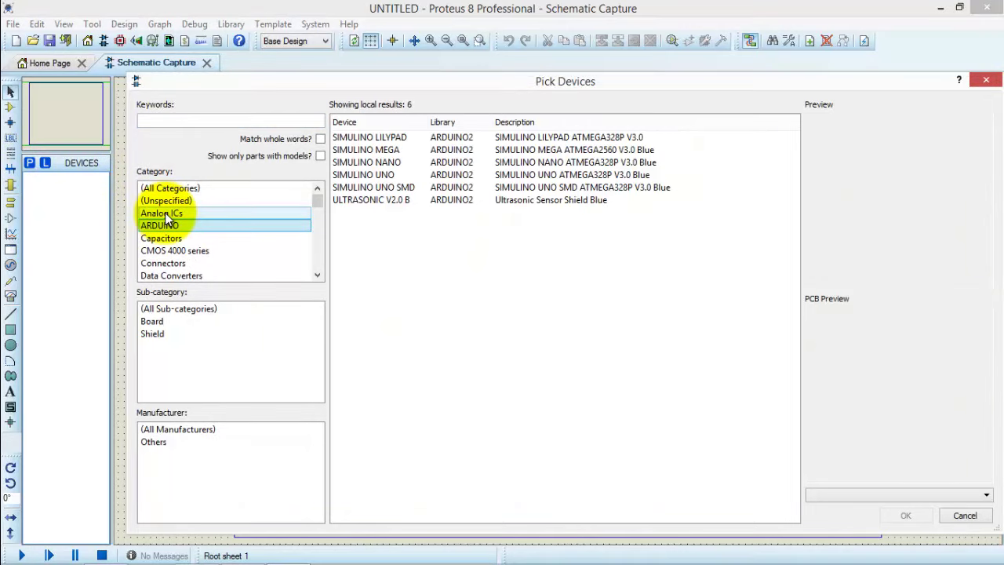
{"action": "left_click", "coordinate": [165, 213]}
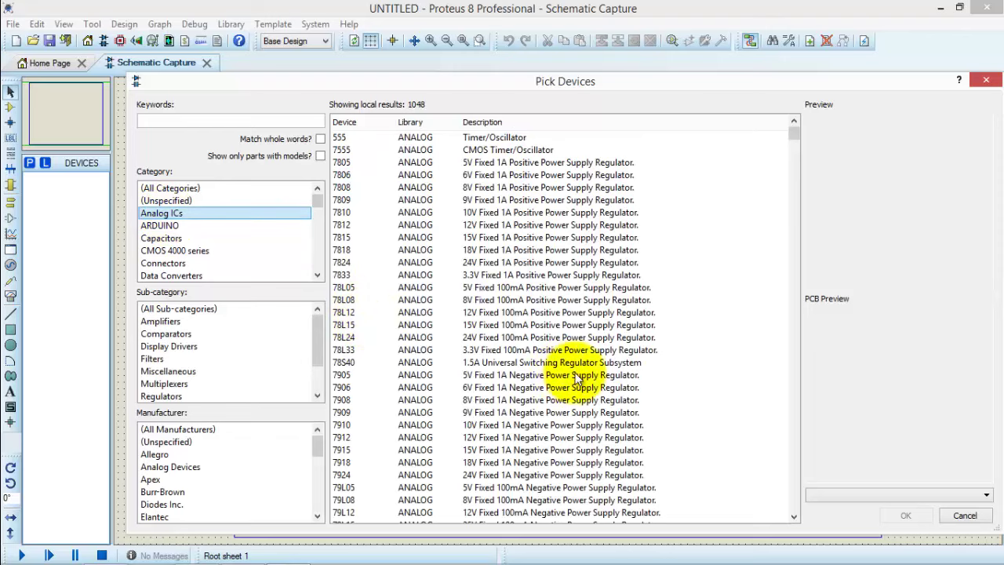
{"action": "left_click", "coordinate": [576, 238]}
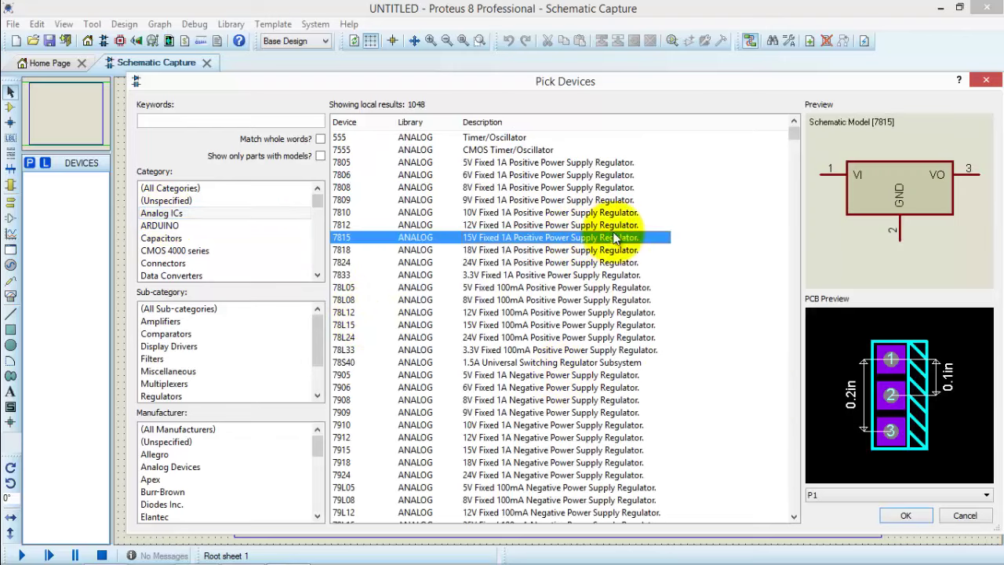
{"action": "left_click", "coordinate": [906, 516]}
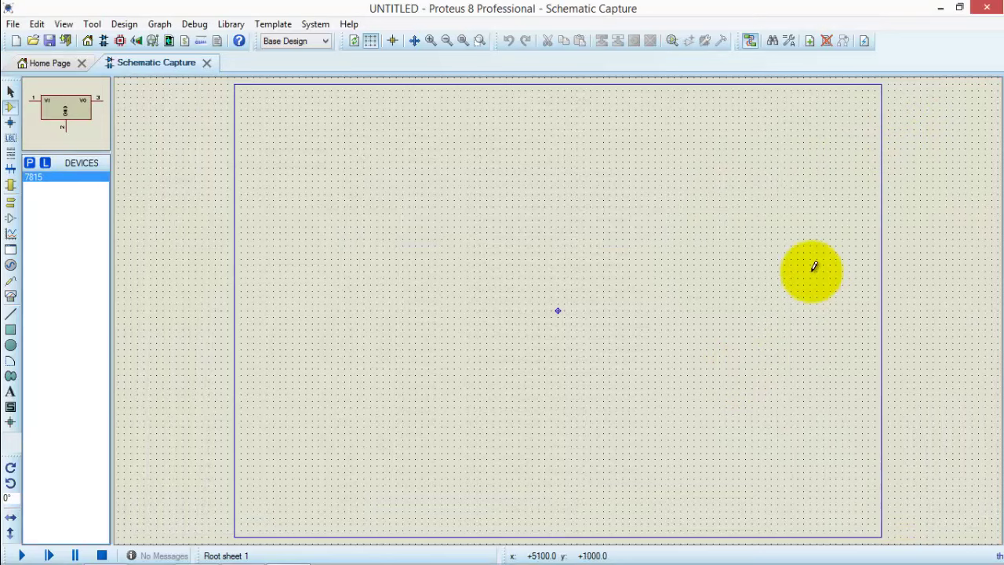
{"action": "left_click", "coordinate": [570, 278]}
{"action": "left_click", "coordinate": [506, 266]}
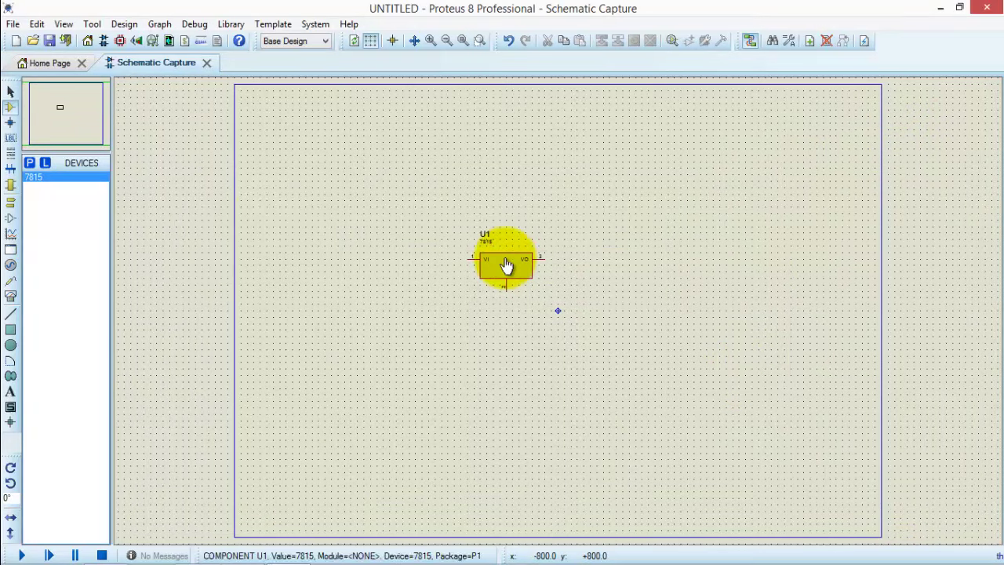